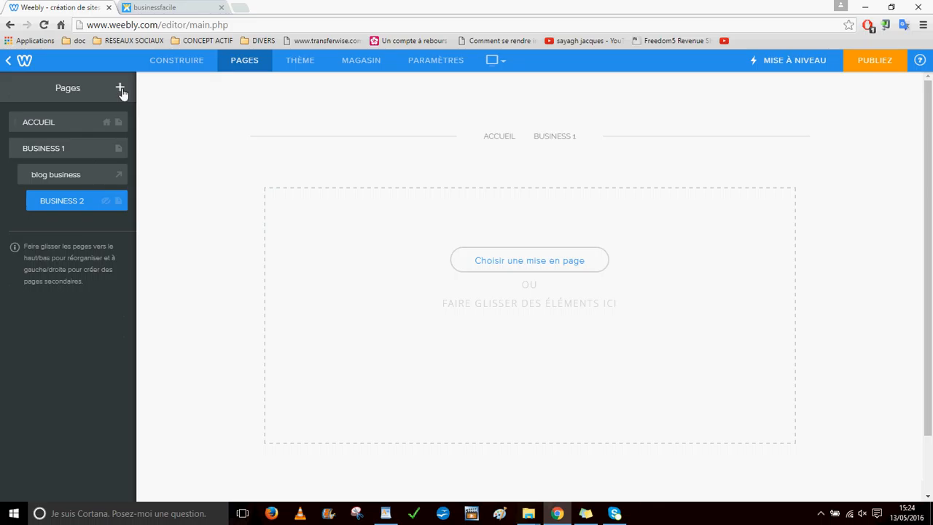
Step: Add a new blog page named "MON BLOG" to the site and save it
click(120, 88)
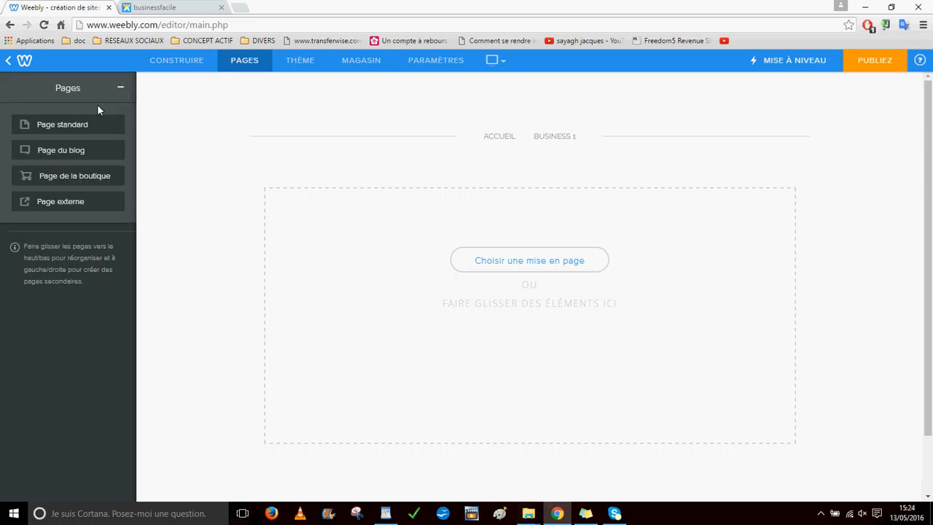
click(52, 150)
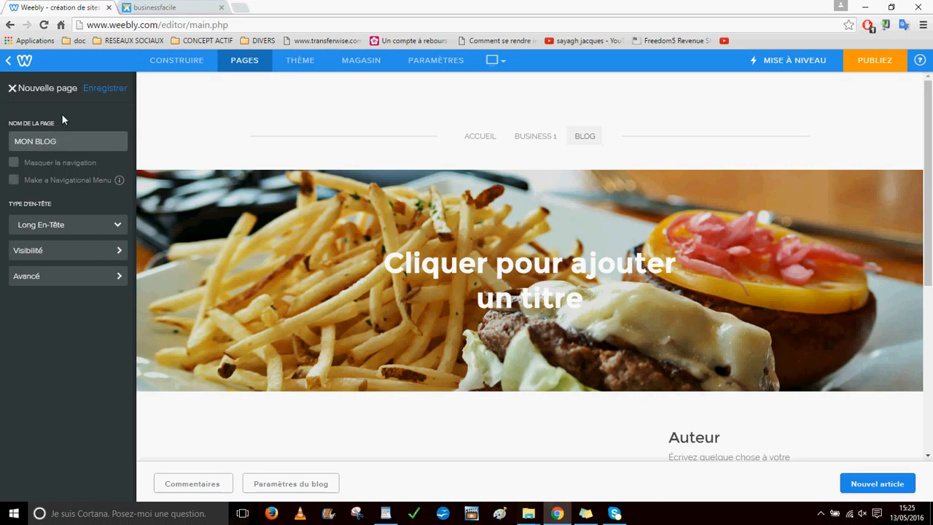
click(105, 89)
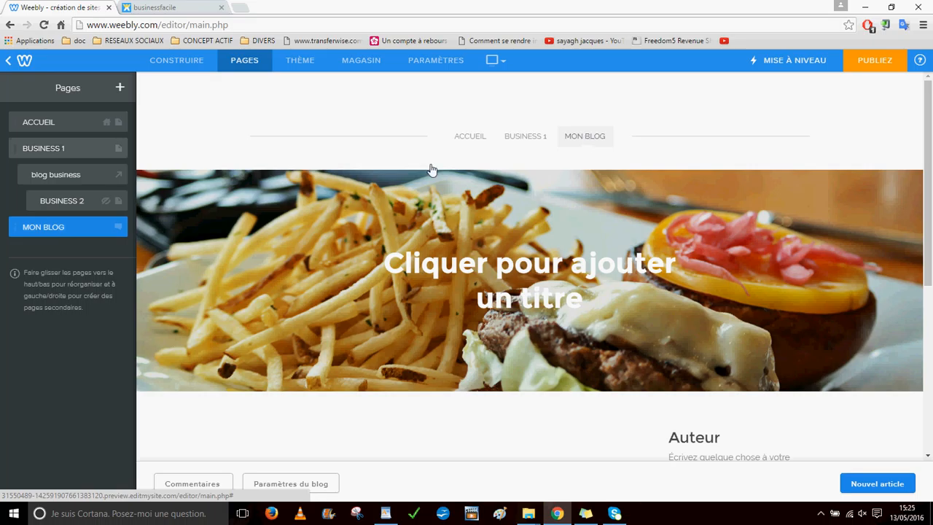
Step: Set the header type of the MON BLOG page to Aucun En-Tête
click(57, 226)
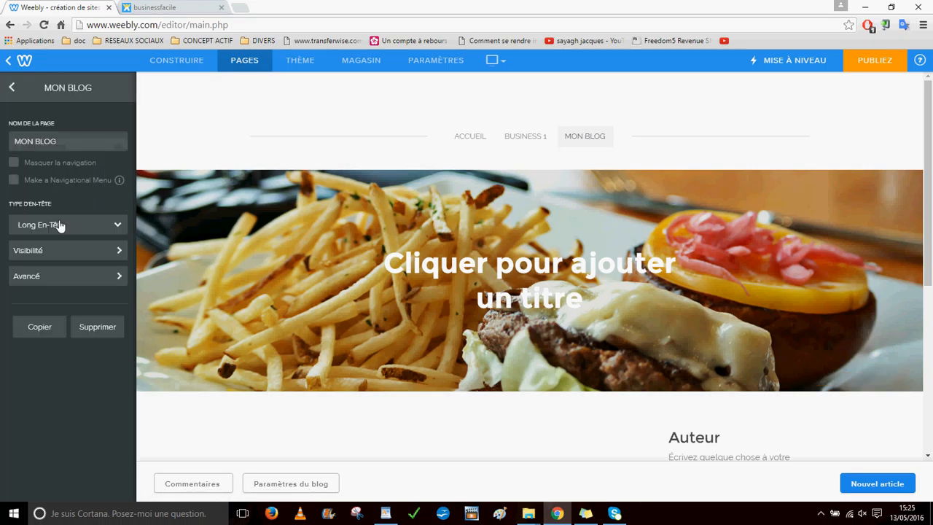
click(46, 230)
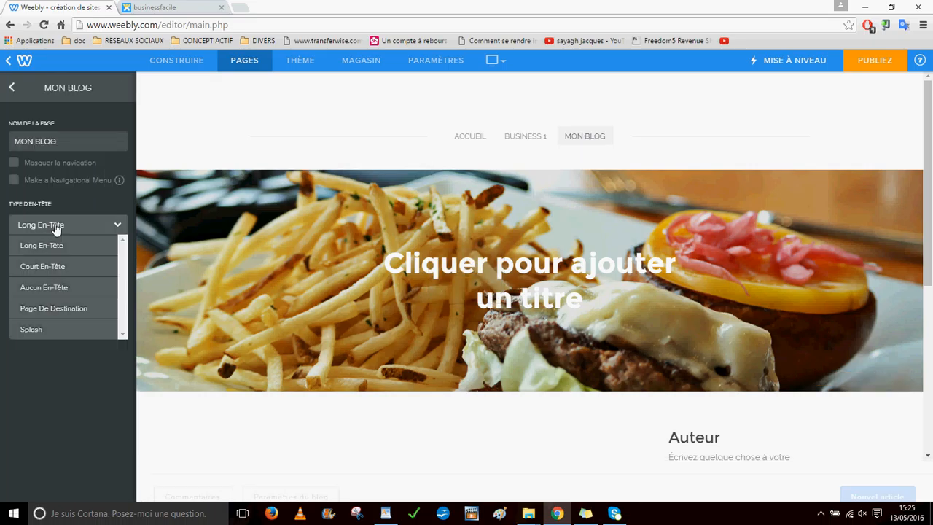
click(48, 286)
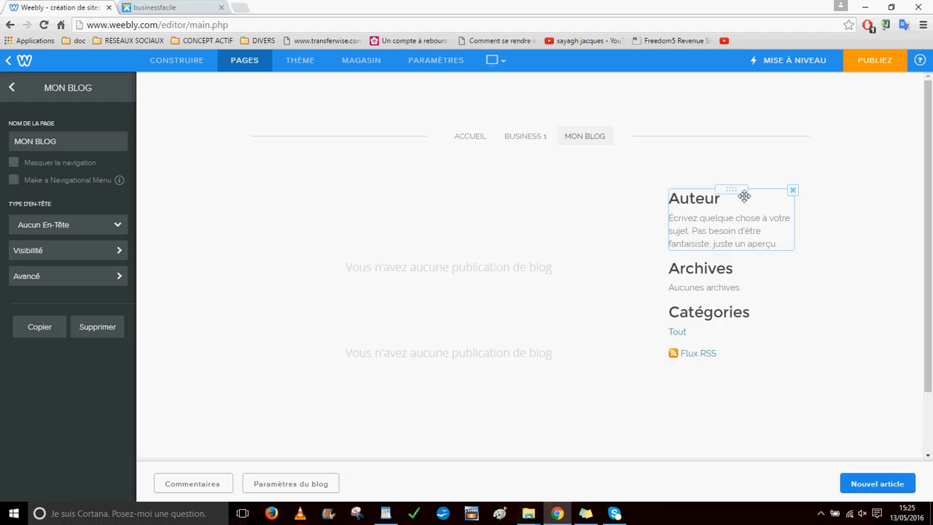
Step: Switch to page building, and copy the full author biography under "L'Auteur !!!" from the already open businessfacile site
click(180, 60)
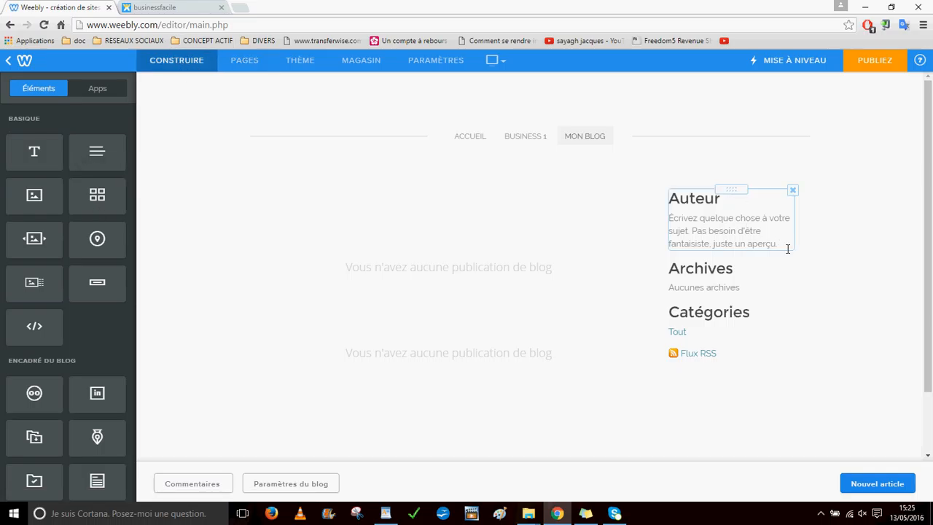
click(160, 7)
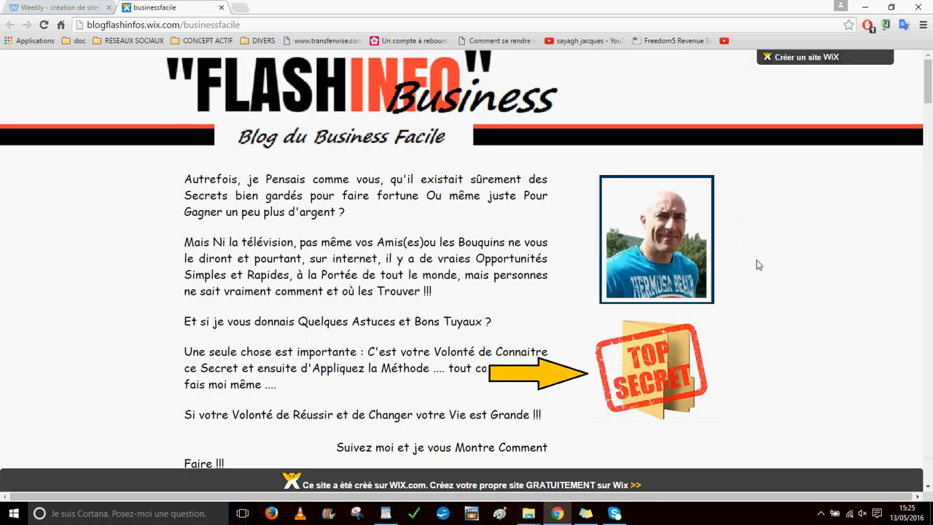
scroll(729, 264, down, 2)
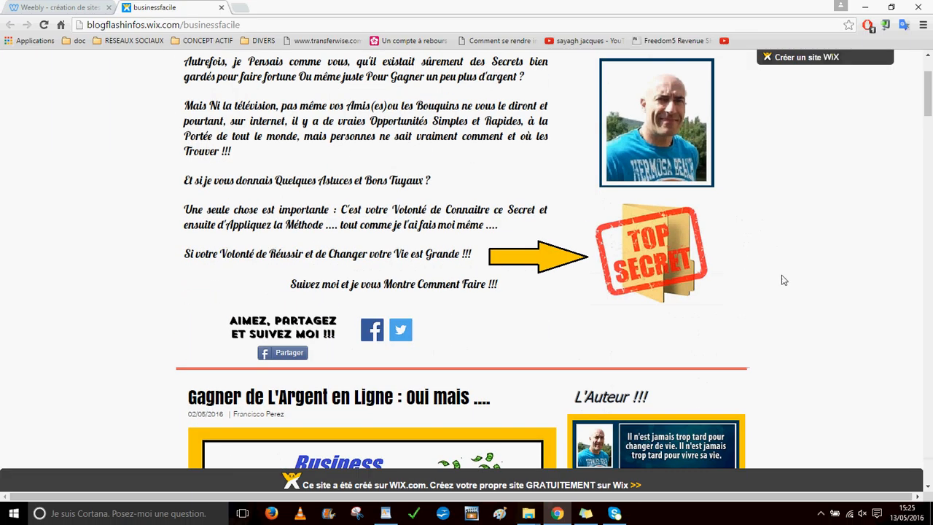
scroll(778, 292, down, 4)
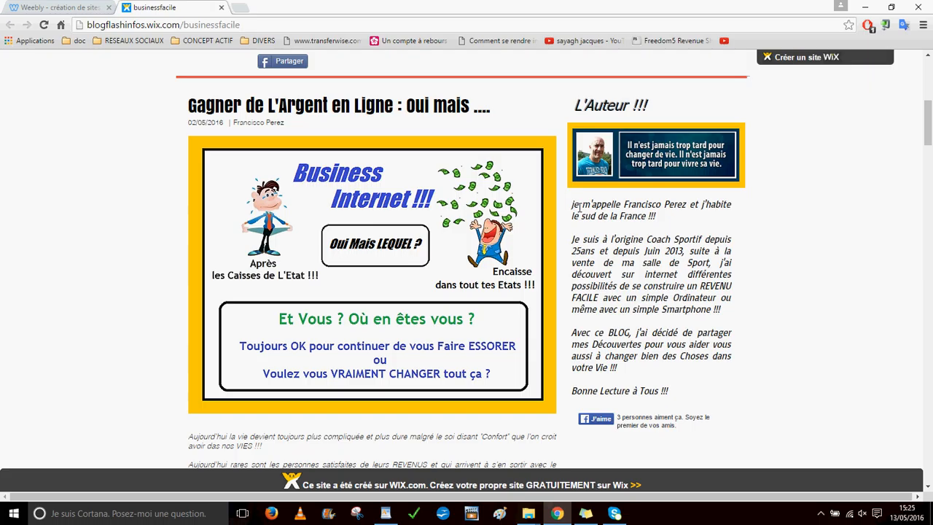
drag(571, 204, 690, 395)
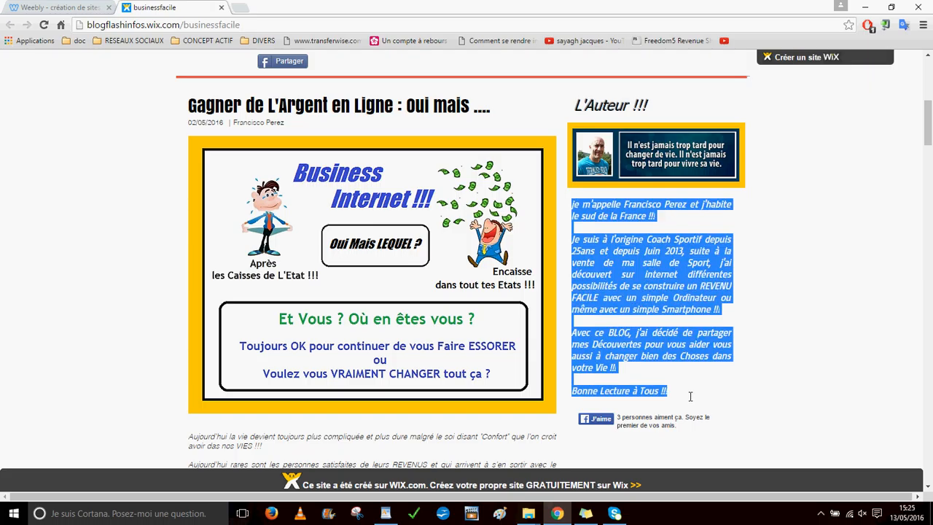
right_click(627, 262)
click(656, 269)
Step: Back in the Weebly editor, replace the placeholder text under the Auteur heading with the copied biography
click(58, 7)
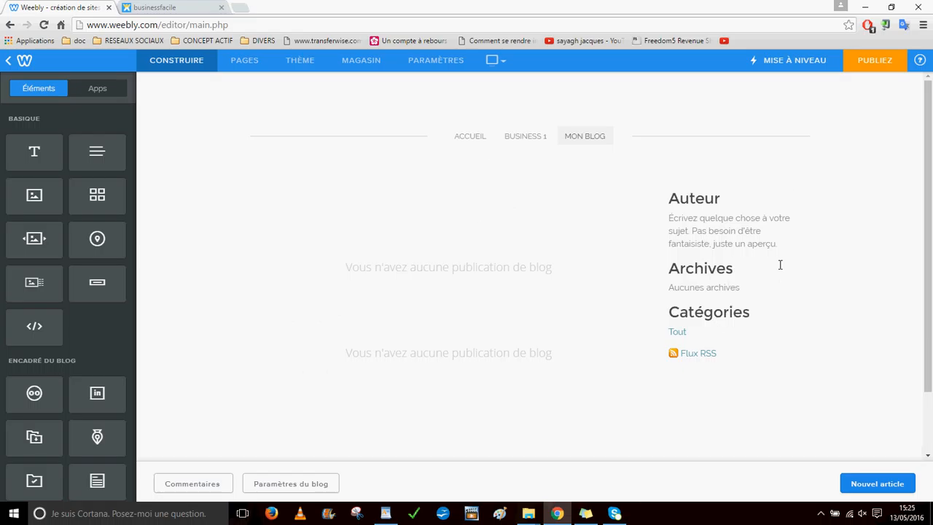
drag(784, 246, 669, 218)
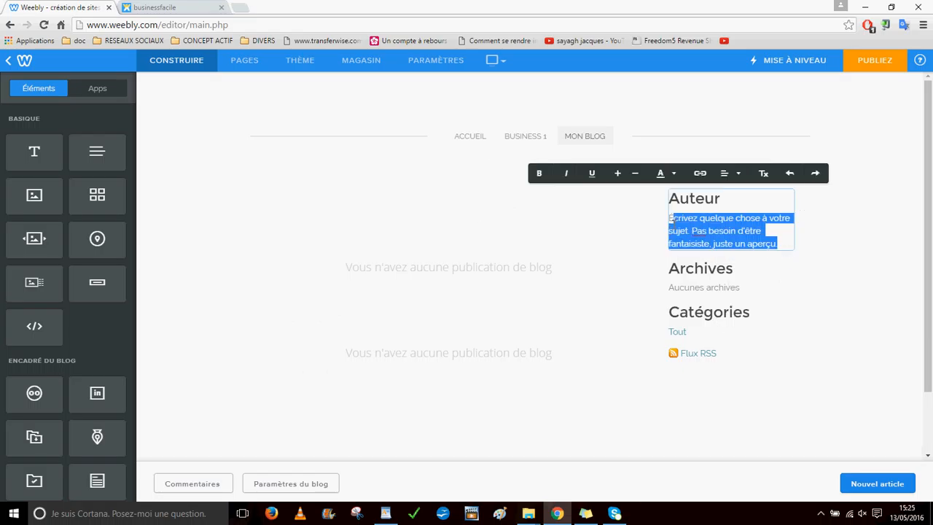
right_click(671, 220)
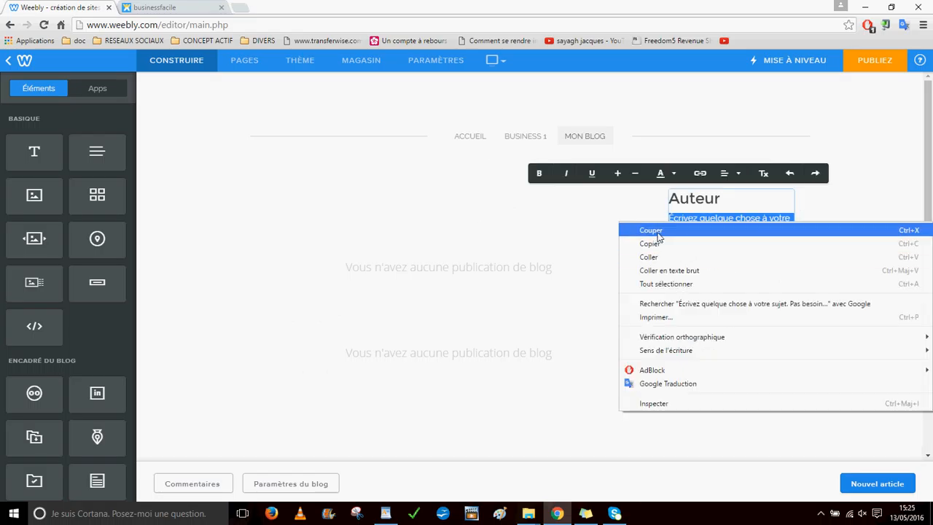
click(651, 256)
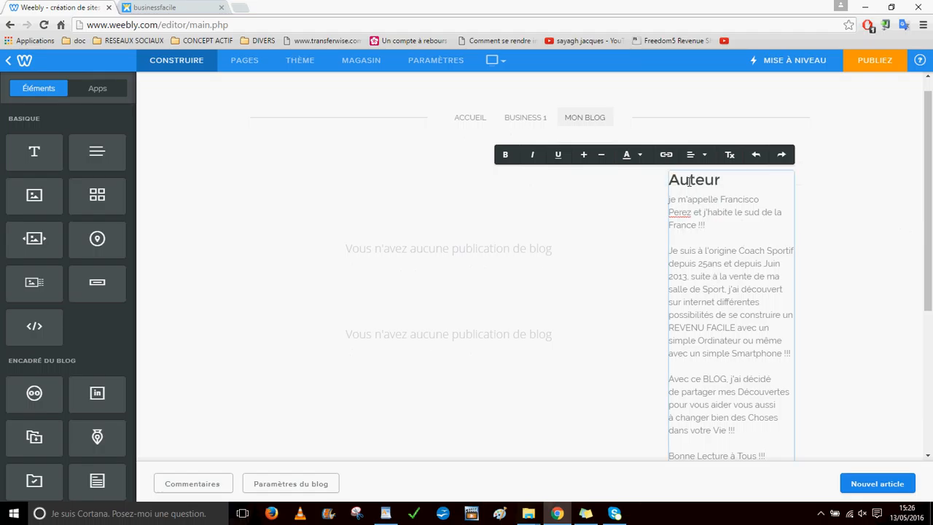
Step: Justify the author biography in the blog sidebar and set its text colour to black (#000000)
click(693, 154)
click(696, 231)
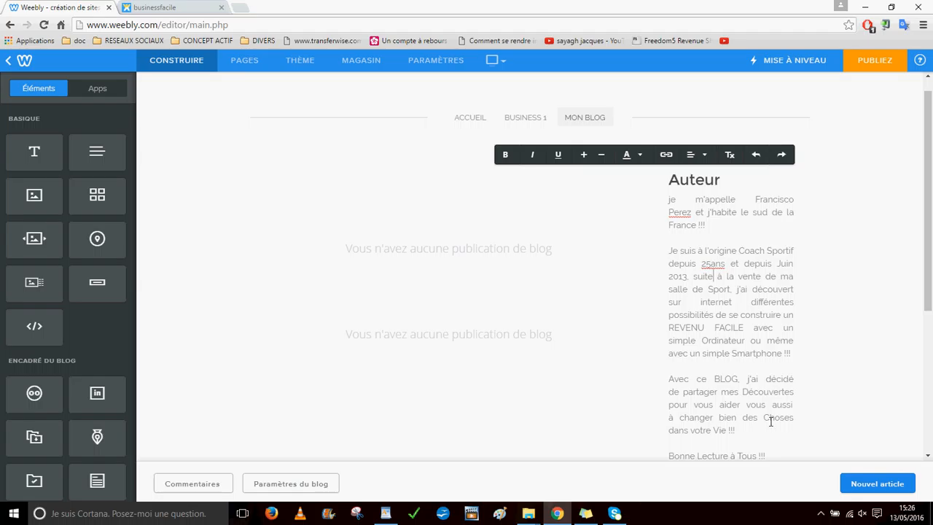
drag(760, 450, 663, 198)
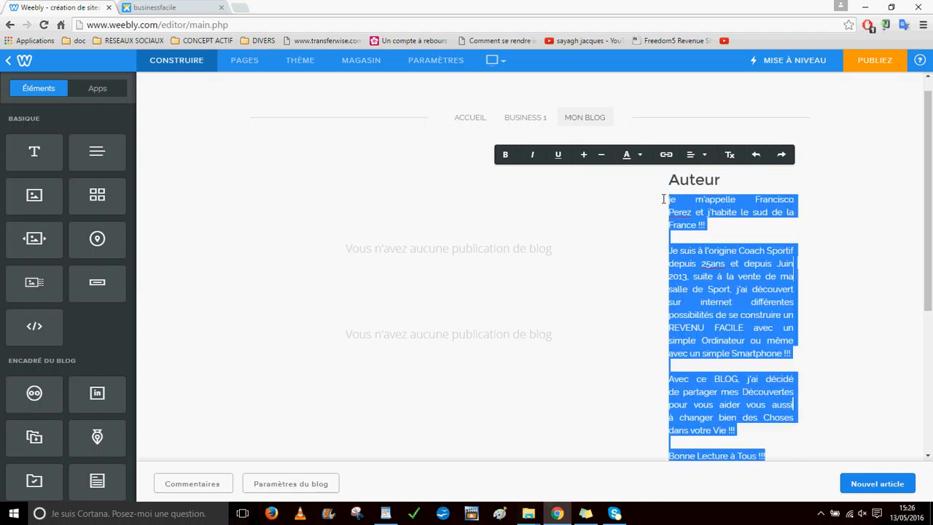
click(639, 155)
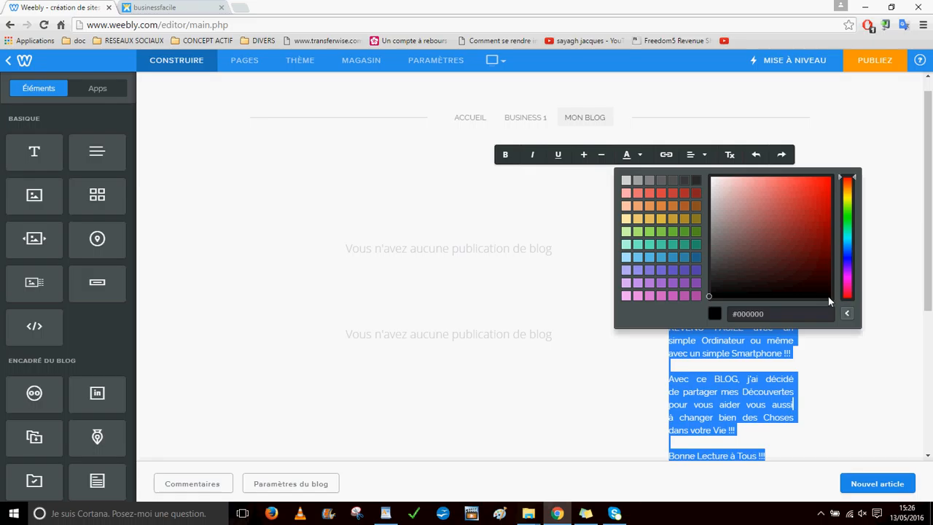
click(915, 274)
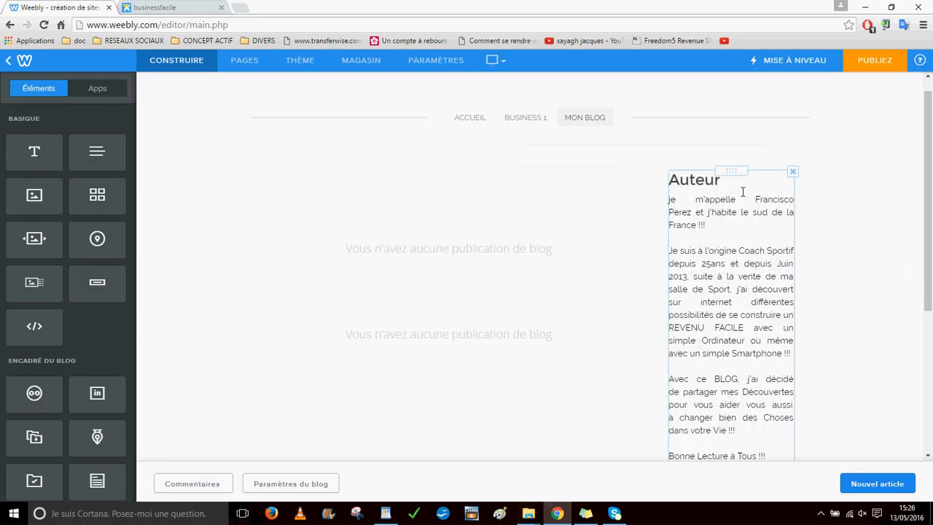
Step: Change the Auteur heading to "L'Auteur" and insert an image element directly above it in the sidebar
click(675, 187)
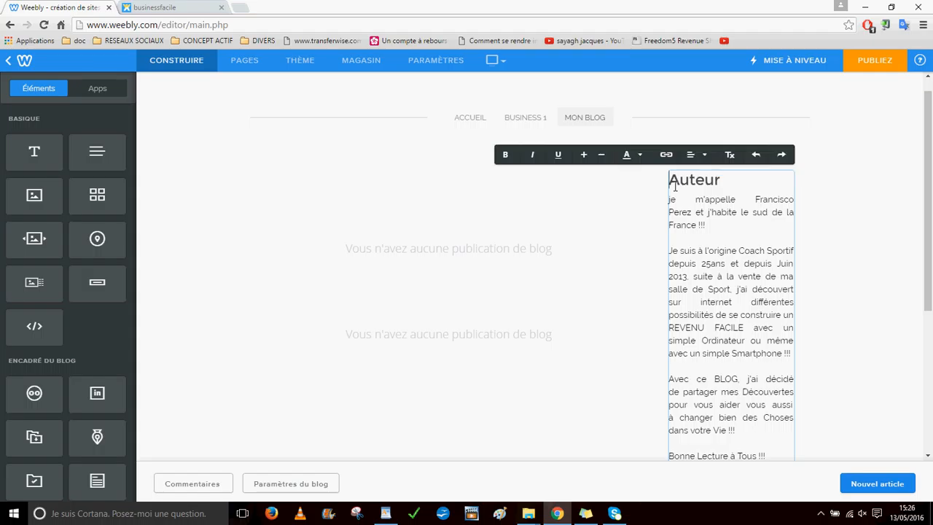
text(L')
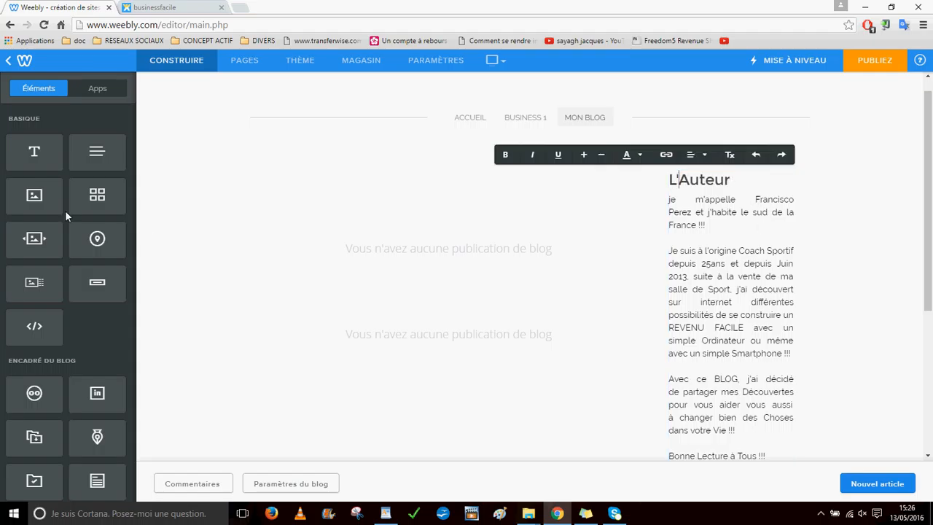
drag(39, 204, 716, 171)
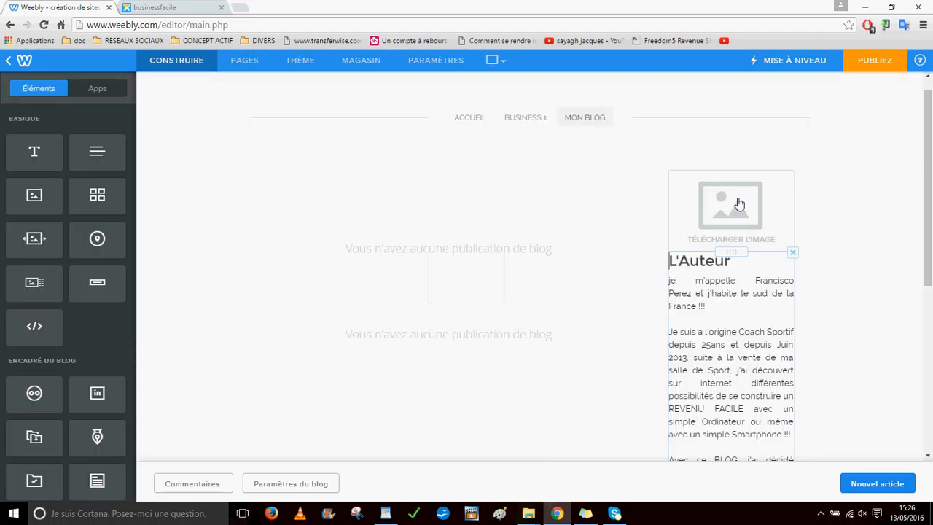
Step: Upload the picture "Me - Copie" from the IMAGE subfolder of Images\IMAGE on the computer into the sidebar image element
click(732, 206)
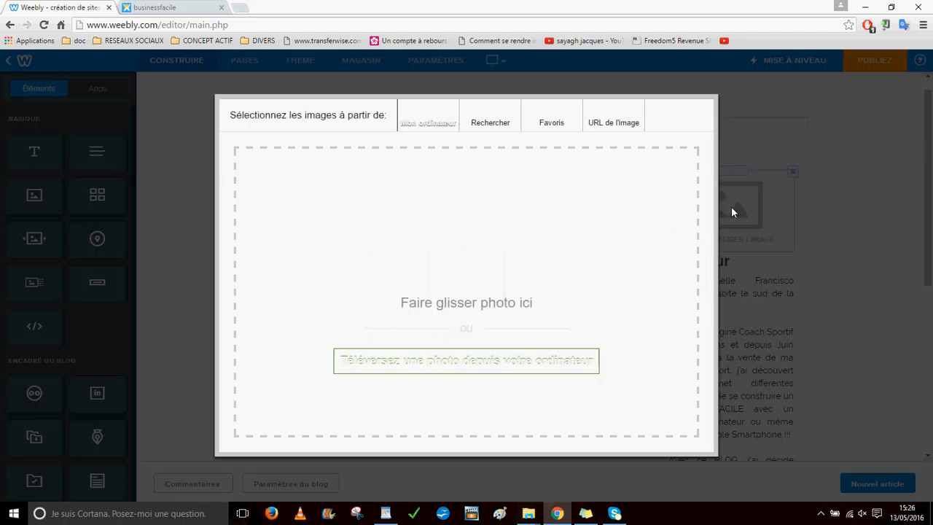
click(465, 362)
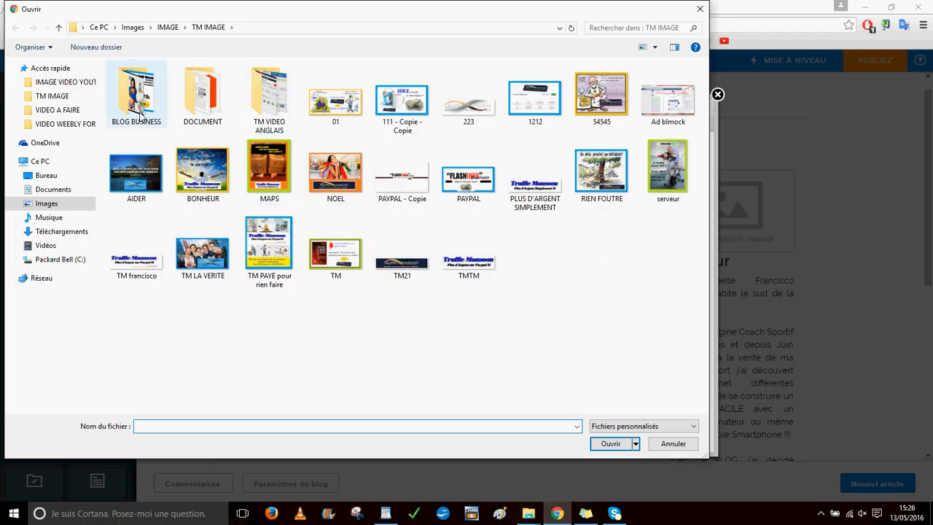
click(63, 232)
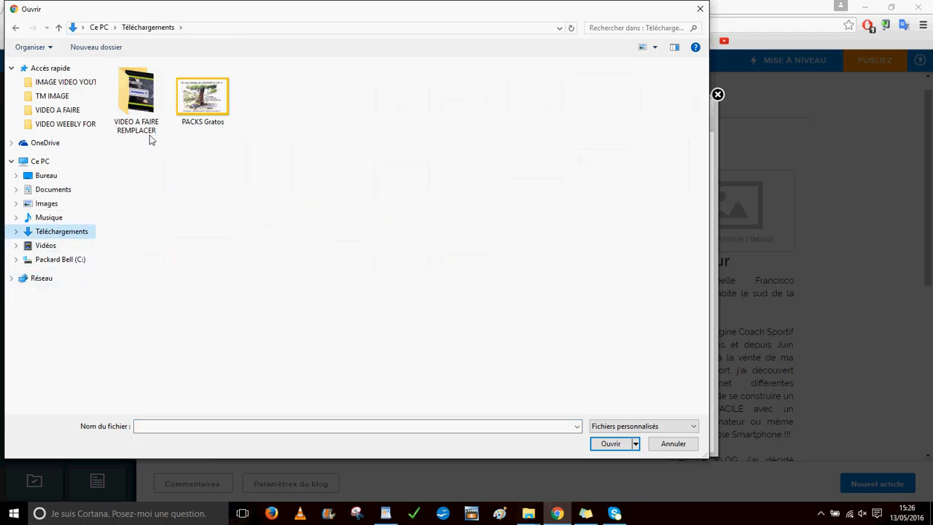
click(48, 204)
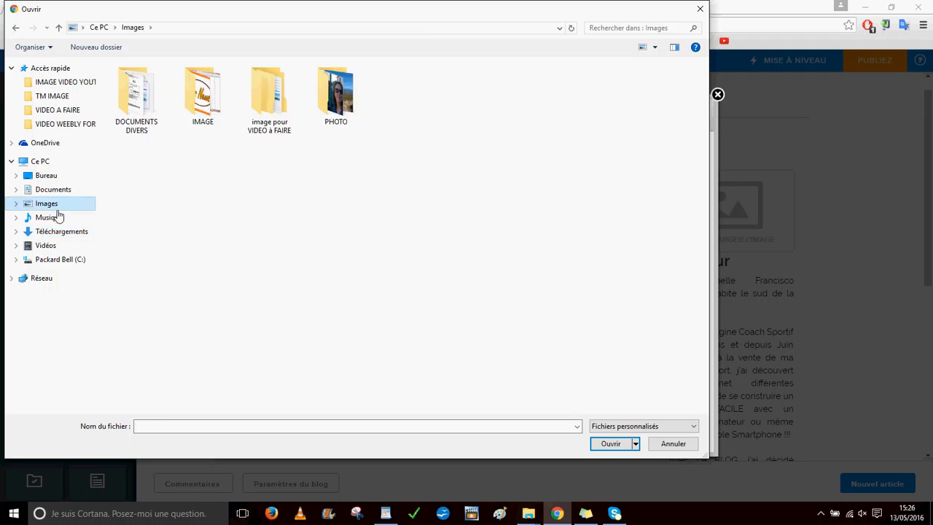
double_click(212, 103)
double_click(136, 89)
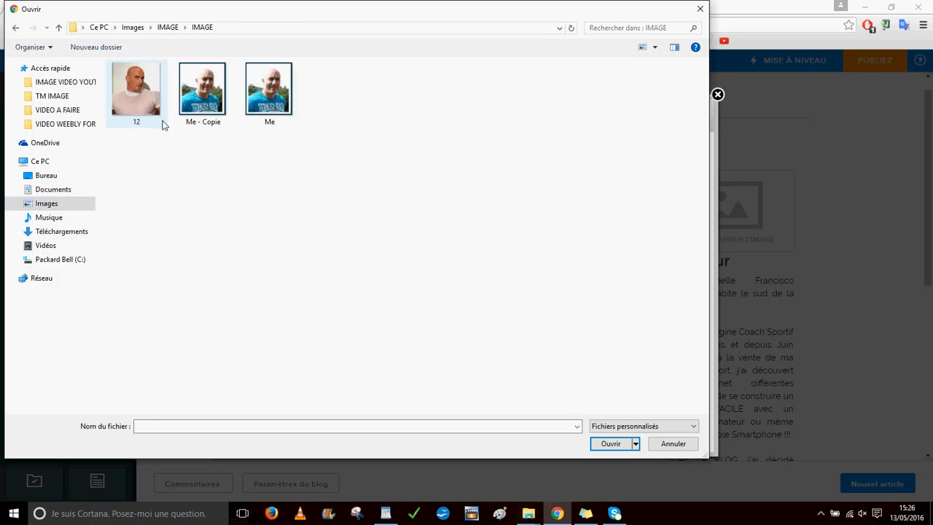
click(213, 93)
click(620, 446)
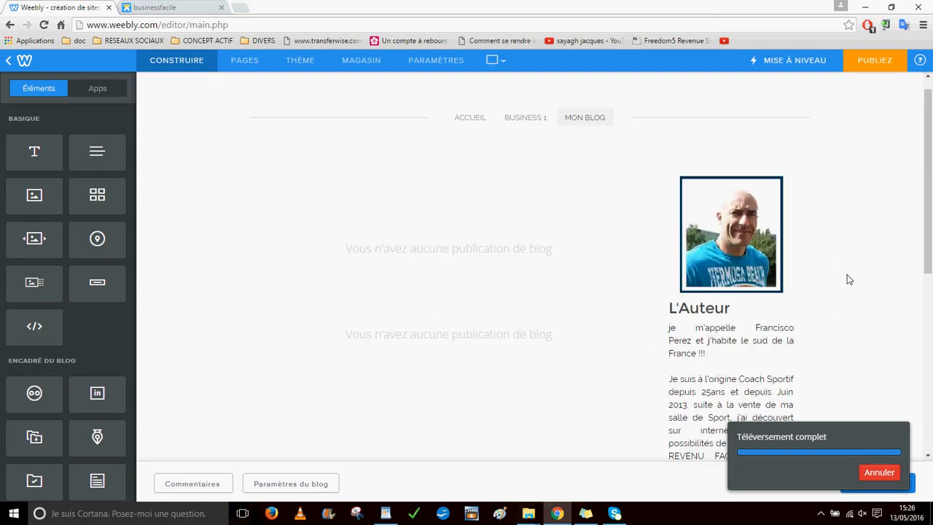
Step: Look over the finished blog sidebar and the comment management window of the blog
drag(928, 205, 930, 320)
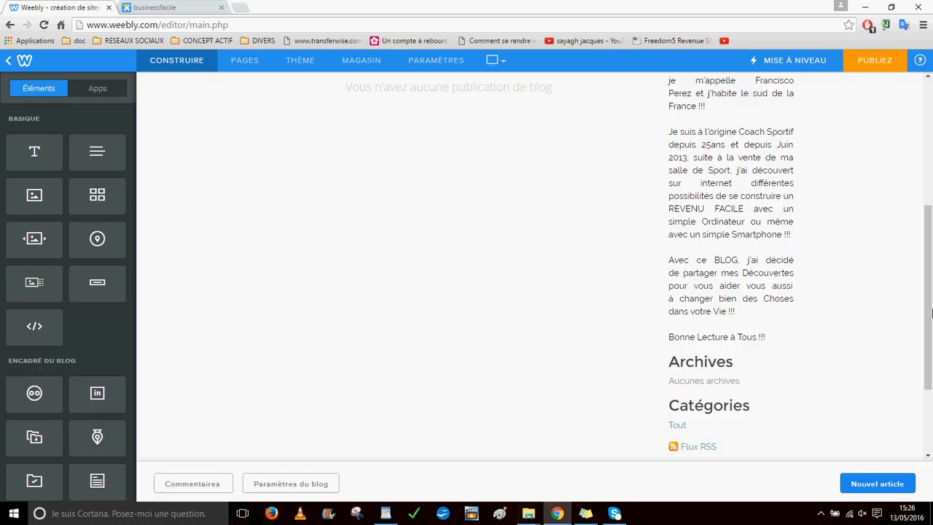
drag(931, 312, 931, 125)
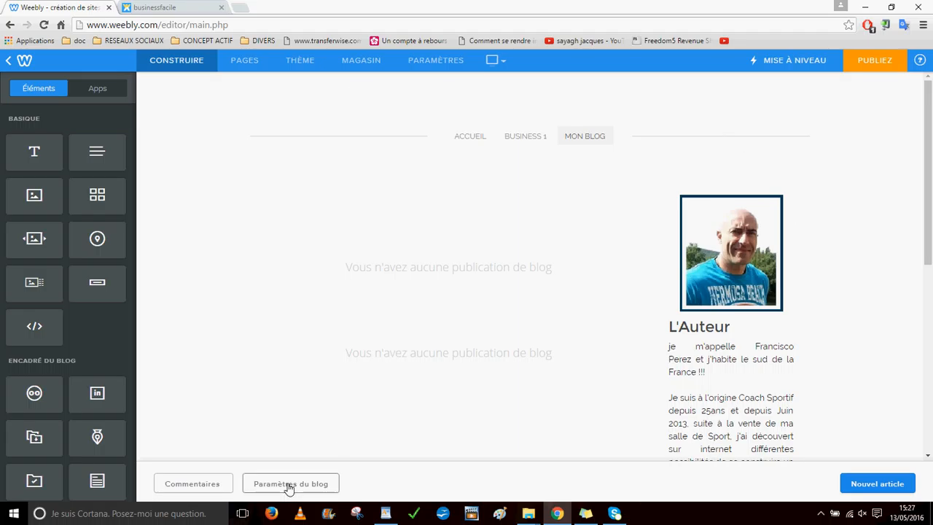
click(204, 485)
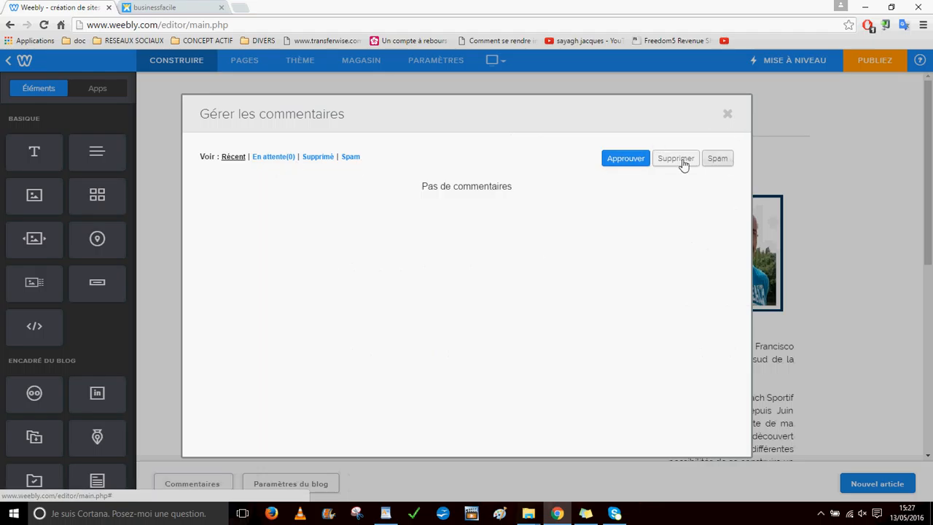
click(728, 114)
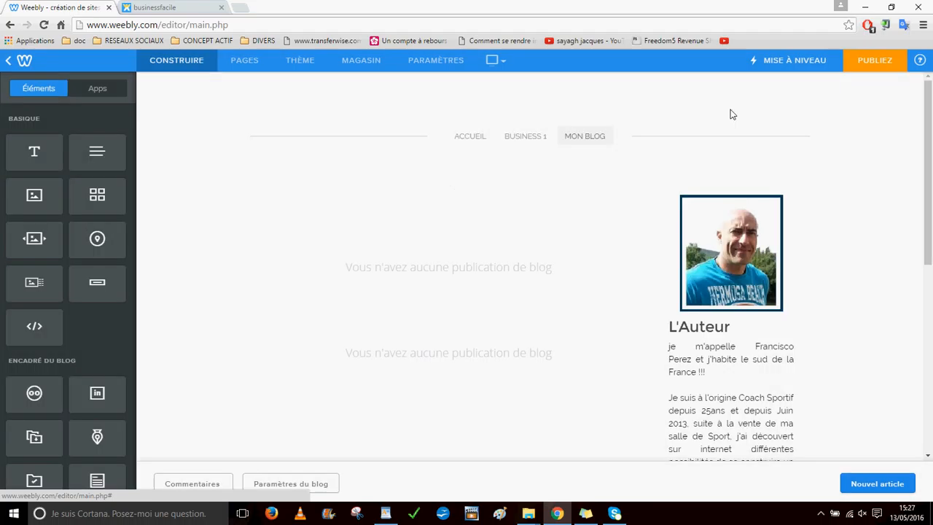
Step: Open the settings of the MON BLOG blog and examine its general and comment options
click(293, 476)
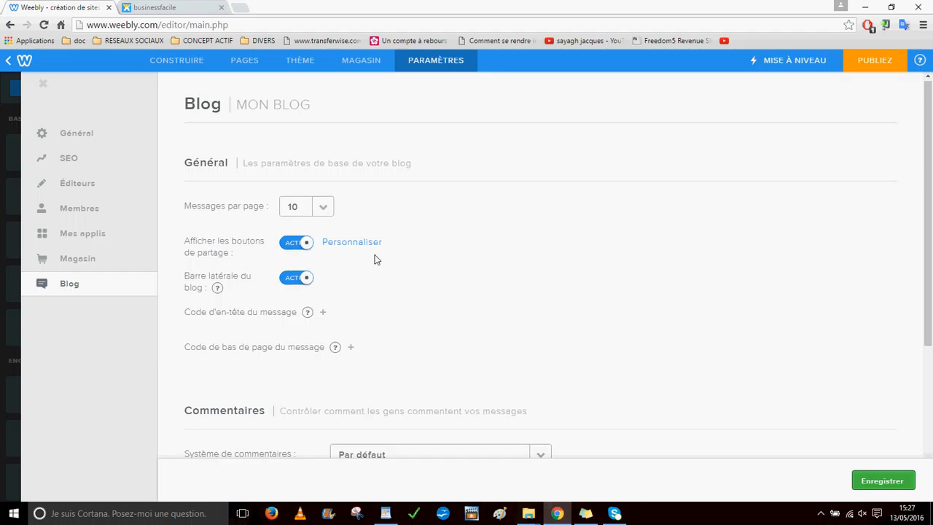
scroll(372, 240, down, 1)
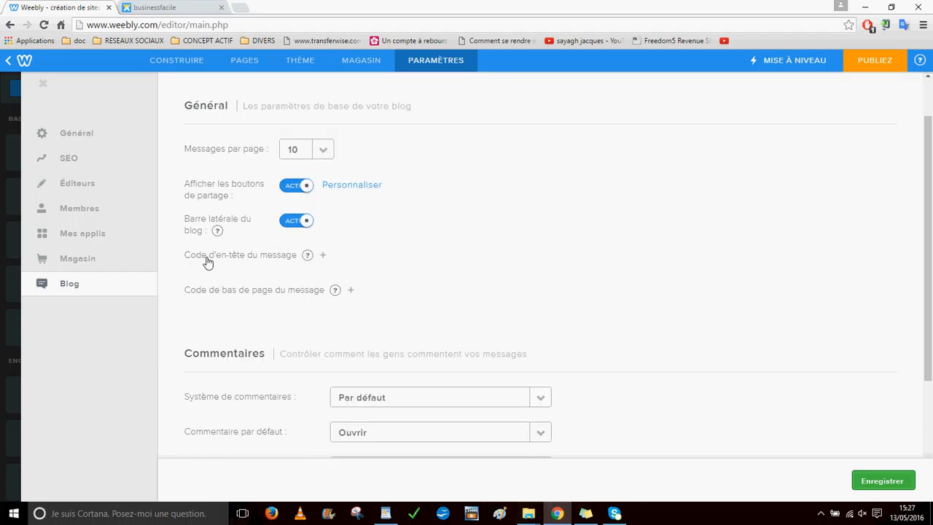
scroll(363, 294, down, 2)
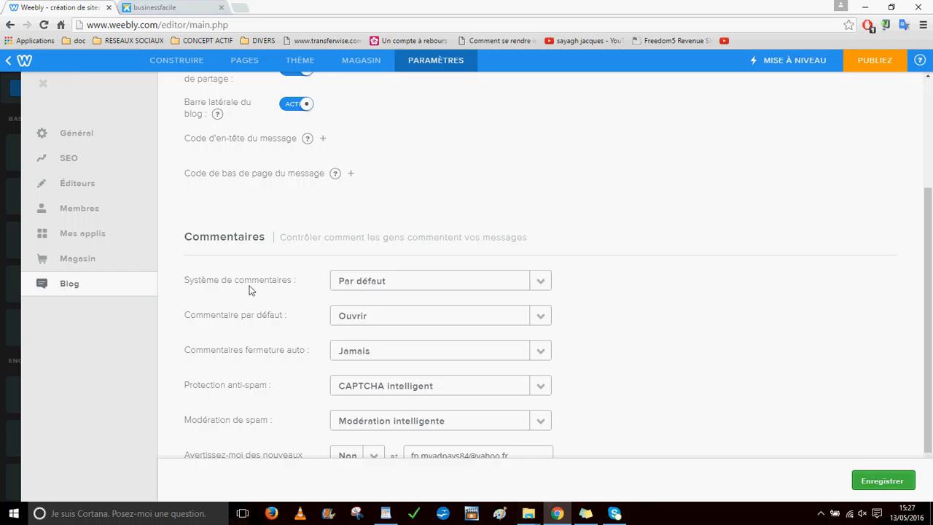
scroll(242, 280, up, 2)
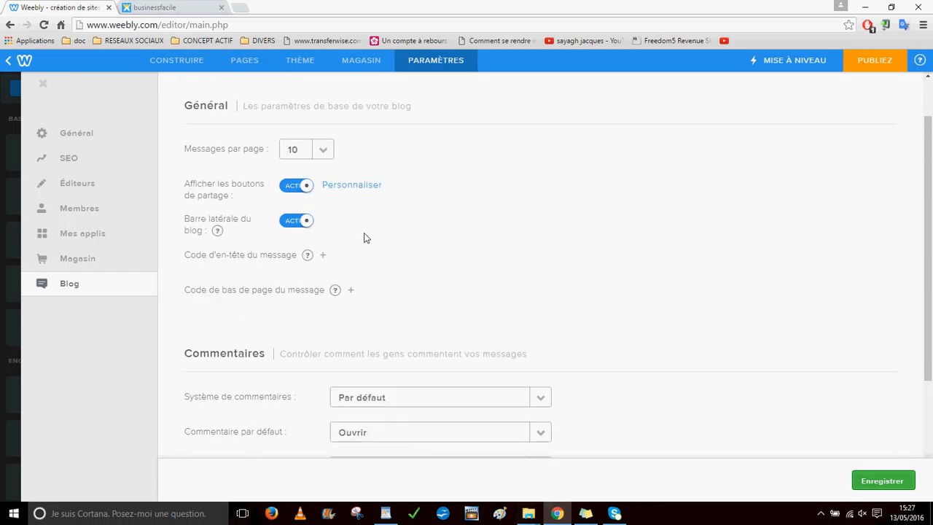
scroll(264, 281, down, 3)
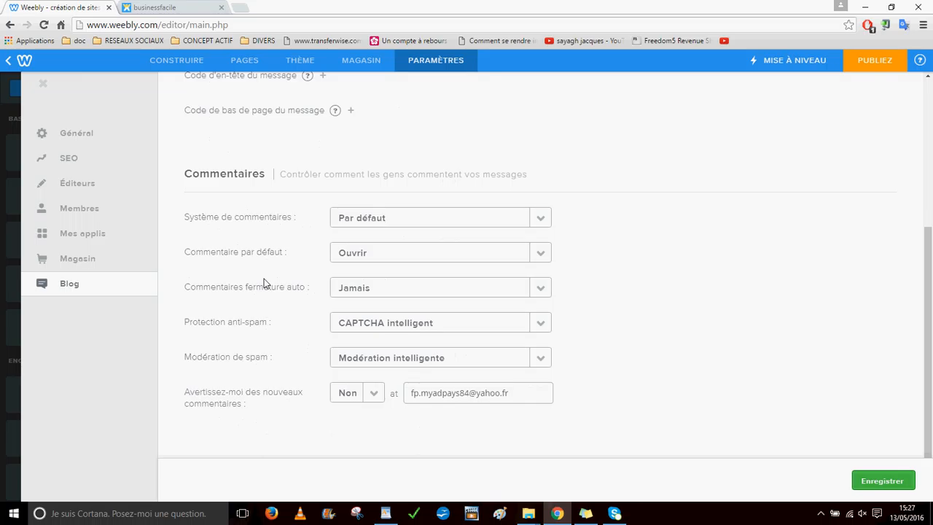
scroll(264, 282, up, 2)
scroll(264, 283, down, 2)
Step: Choose Par défaut as the comment system and Fermé for Commentaire par défaut, saving the blog settings
click(417, 219)
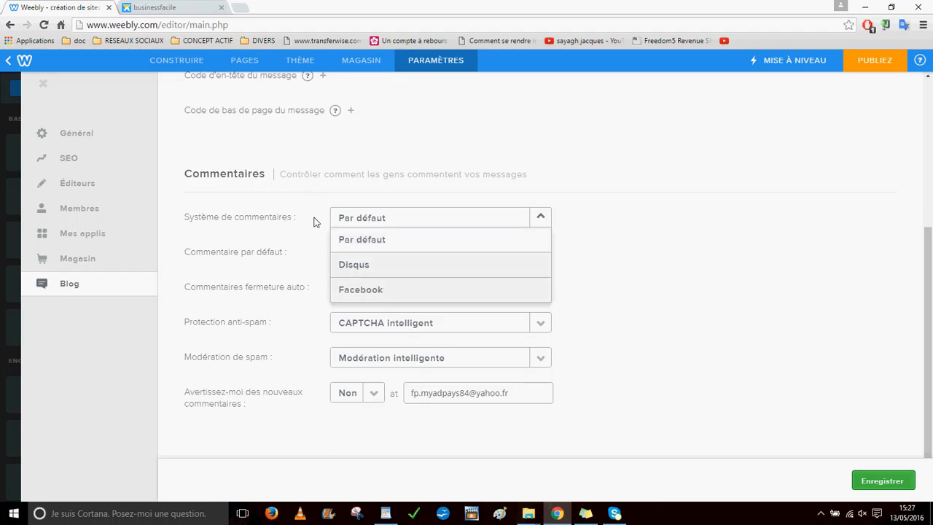
click(394, 240)
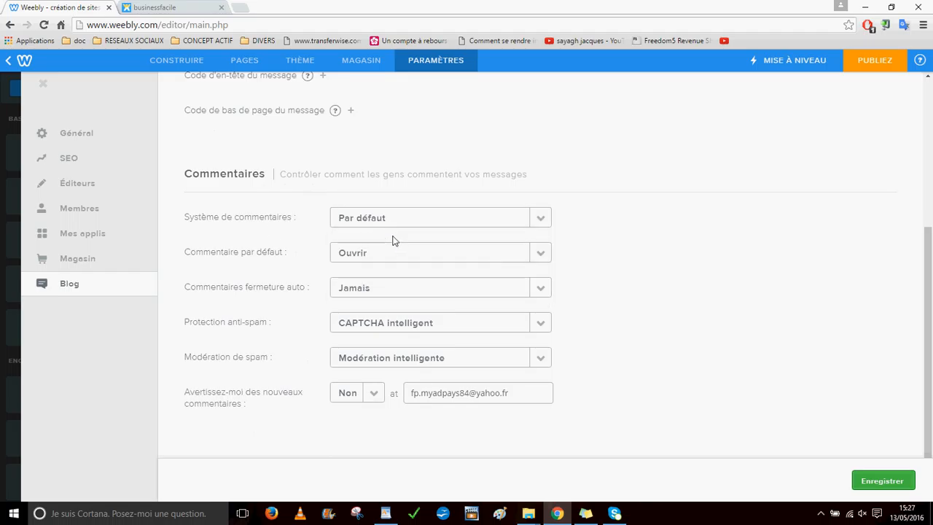
click(380, 254)
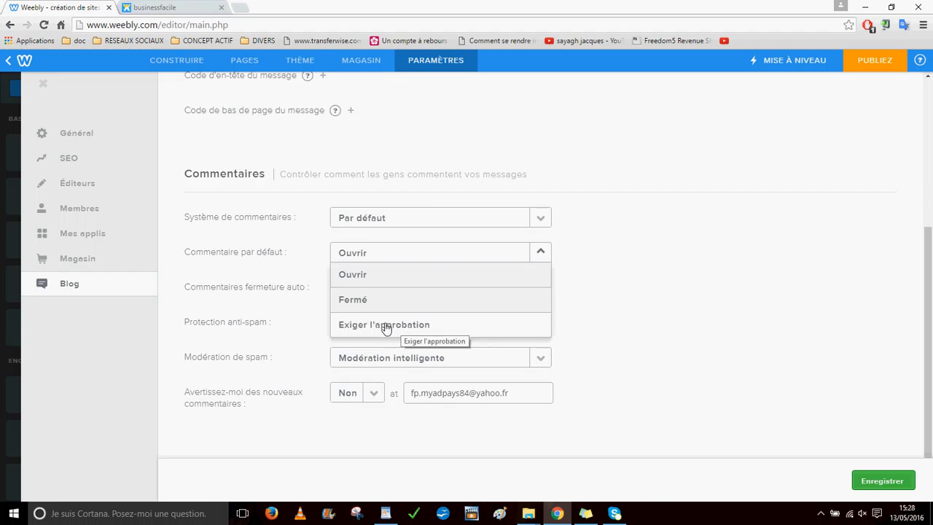
click(366, 302)
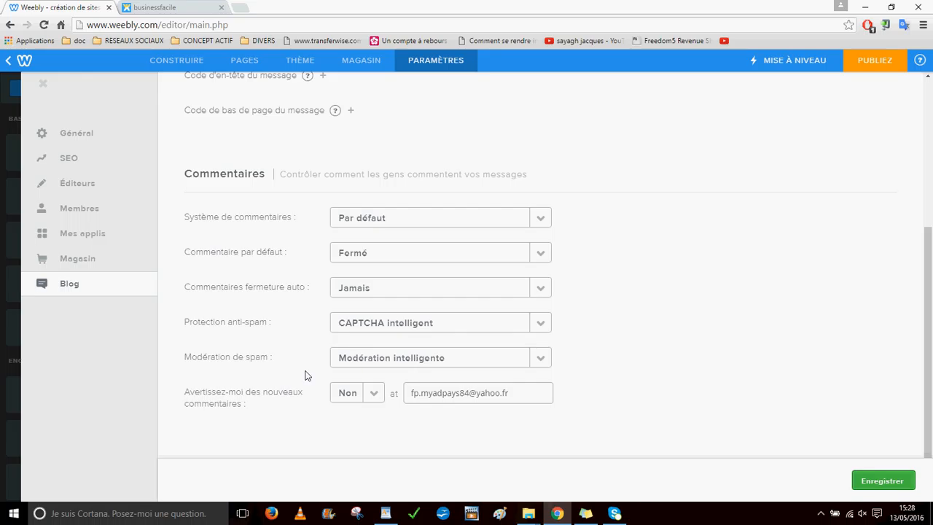
click(884, 484)
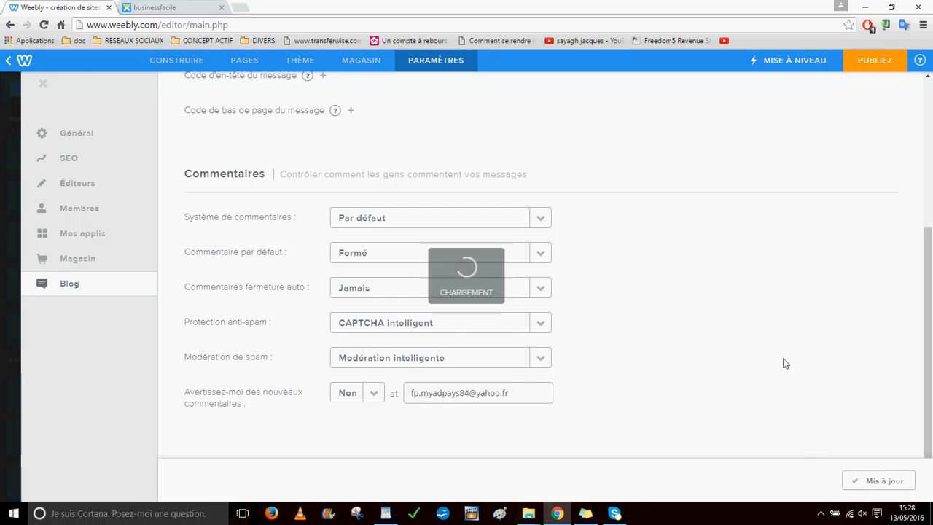
scroll(781, 360, up, 6)
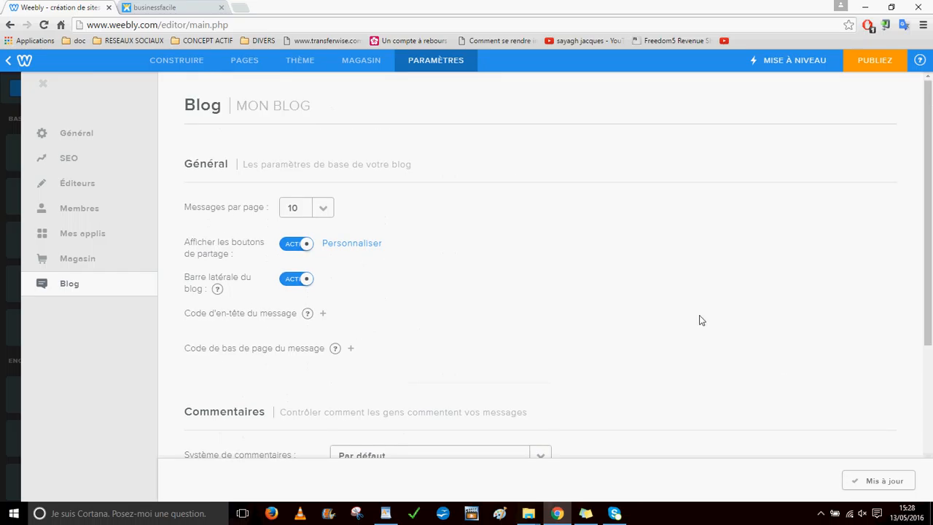